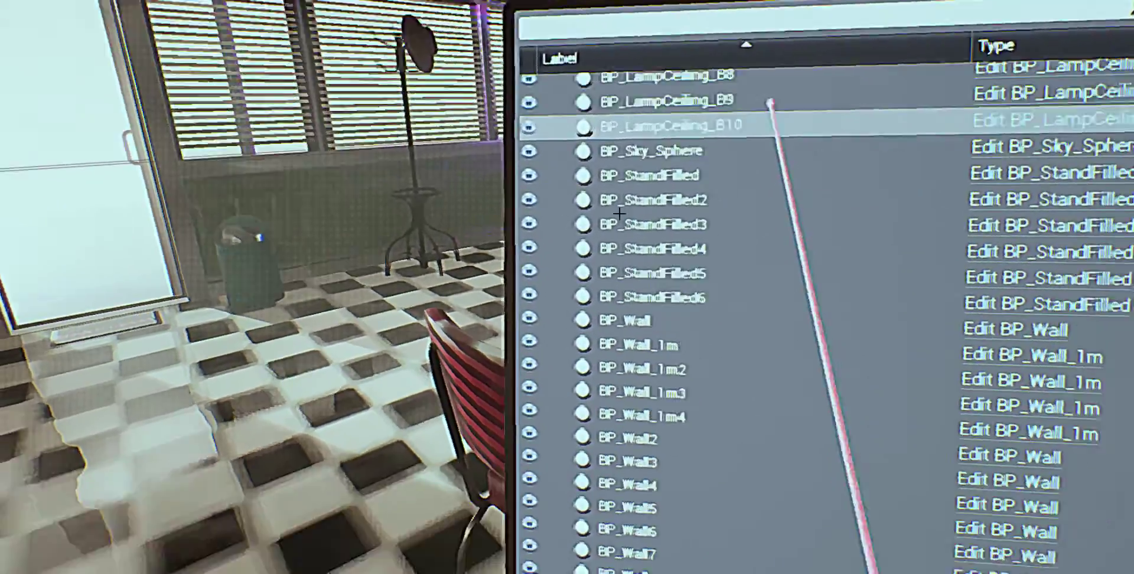
# Step: Browse the level's actor list from the blueprint actors through the static meshes to locate the character's actor
pyautogui.scroll(3, 829, 330)
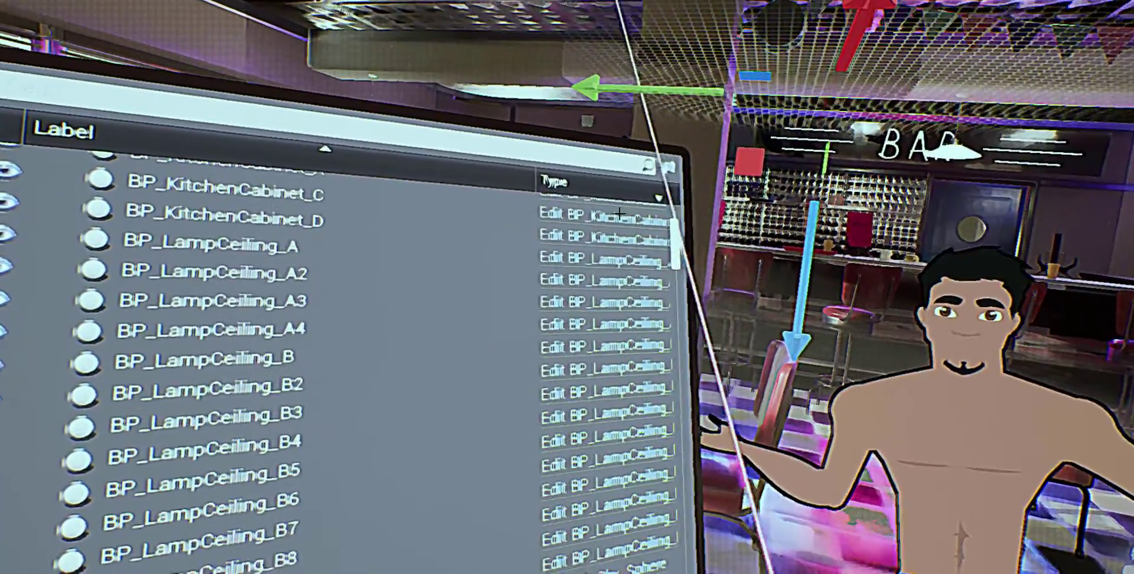
pyautogui.scroll(5, 674, 254)
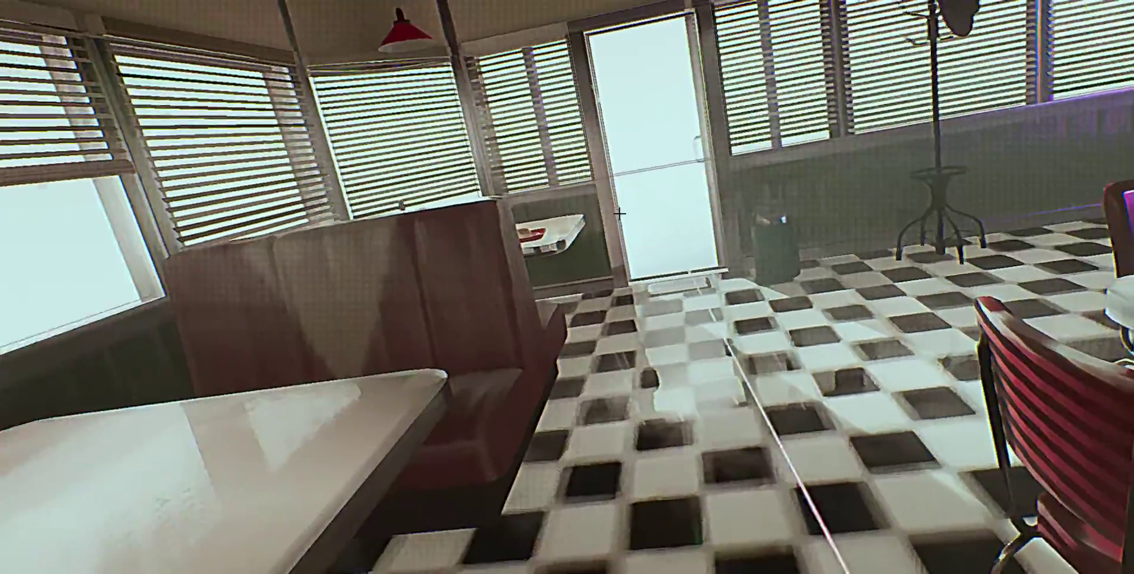
pyautogui.scroll(-10, 690, 313)
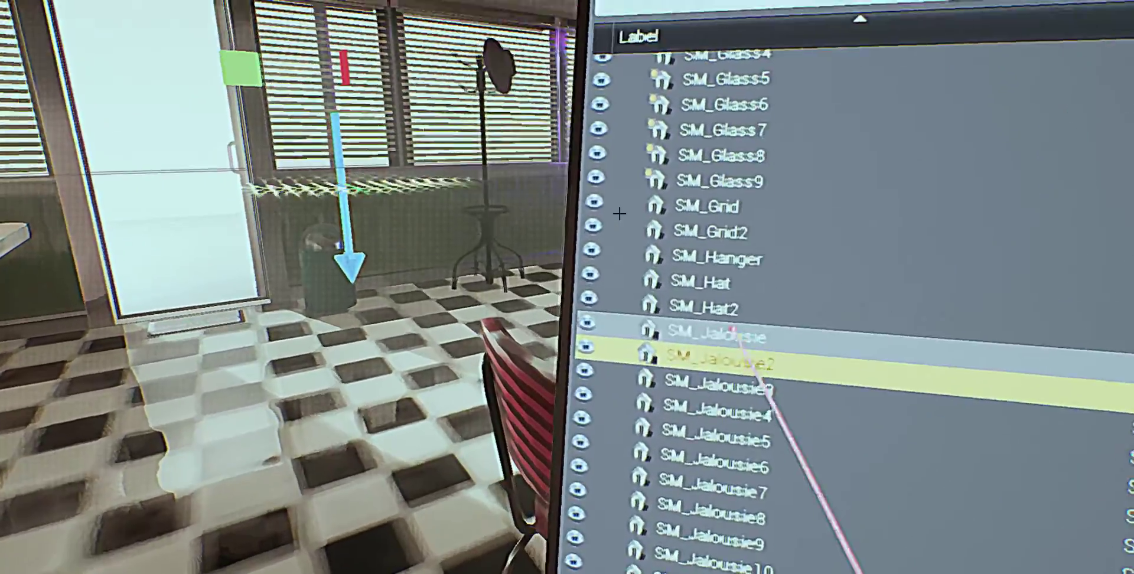
pyautogui.scroll(10, 813, 391)
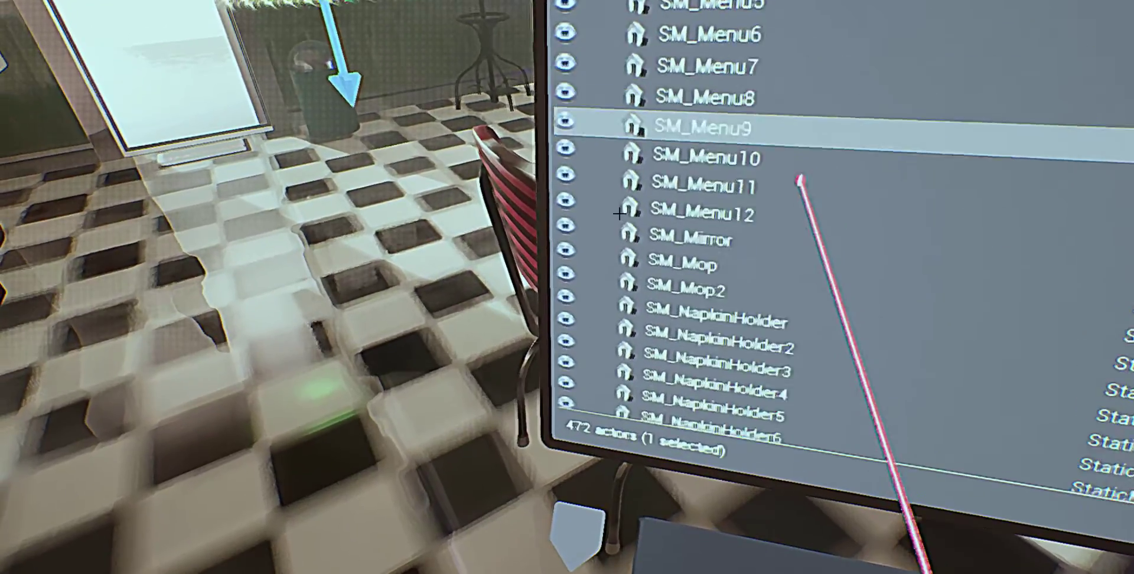
pyautogui.scroll(-15, 800, 180)
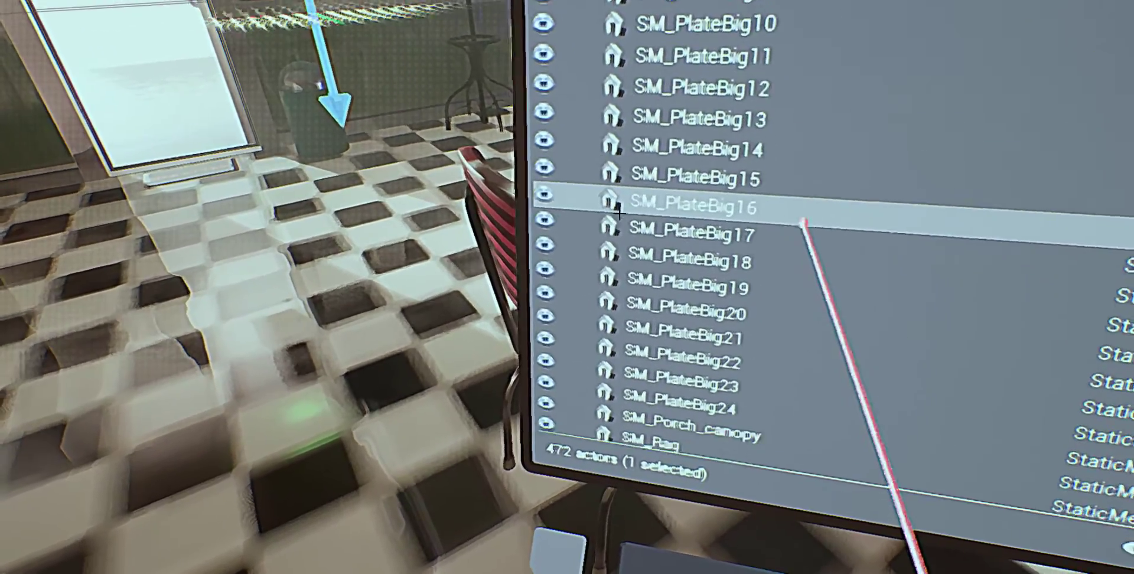
pyautogui.scroll(-10, 803, 223)
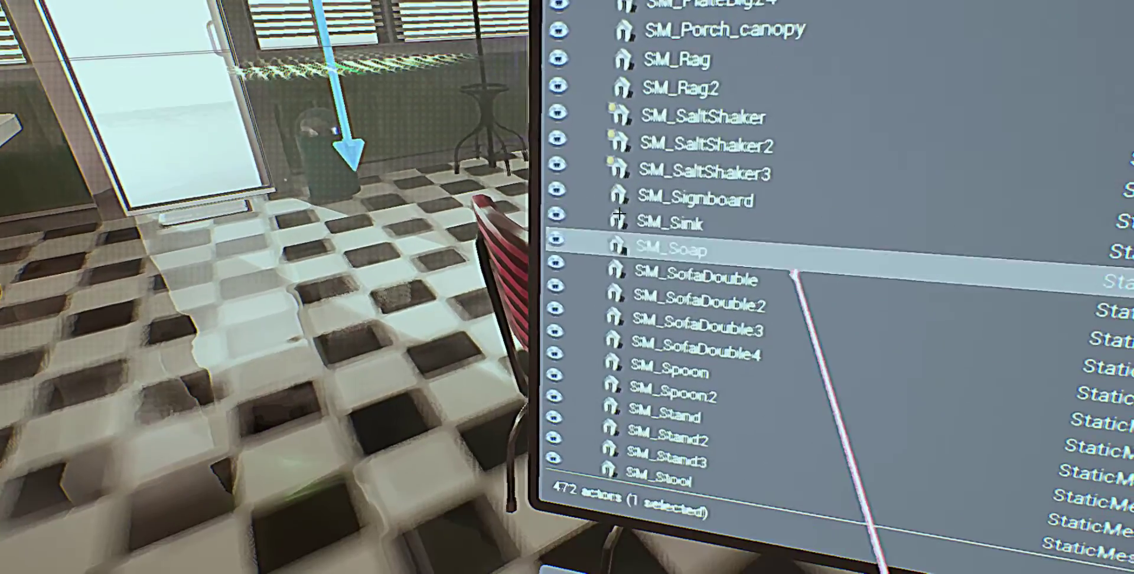
pyautogui.scroll(-8, 797, 260)
pyautogui.scroll(-2, 791, 266)
pyautogui.scroll(10, 785, 390)
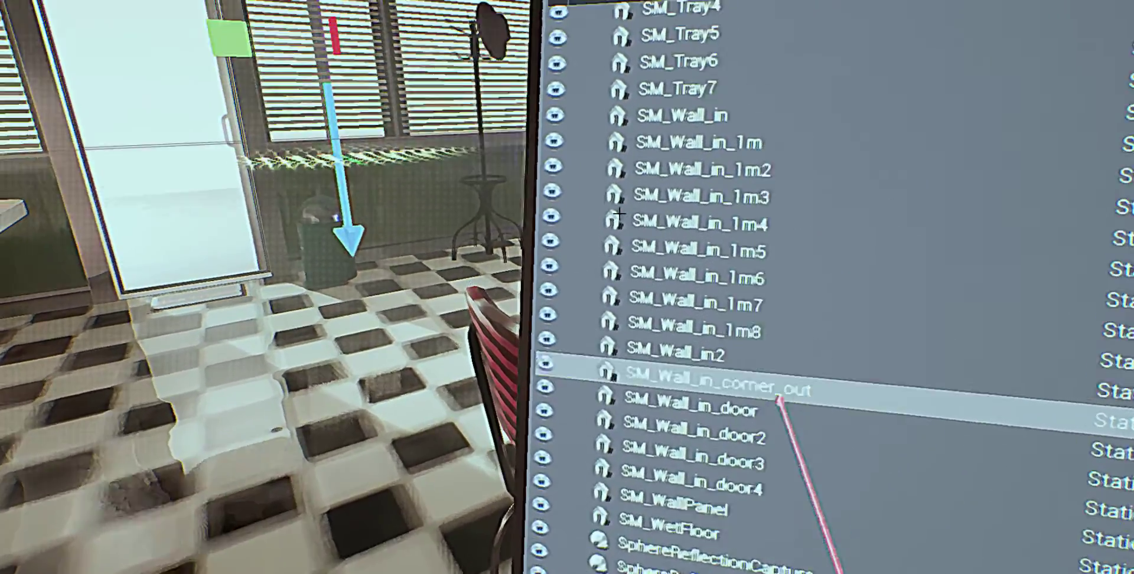
pyautogui.scroll(4, 810, 447)
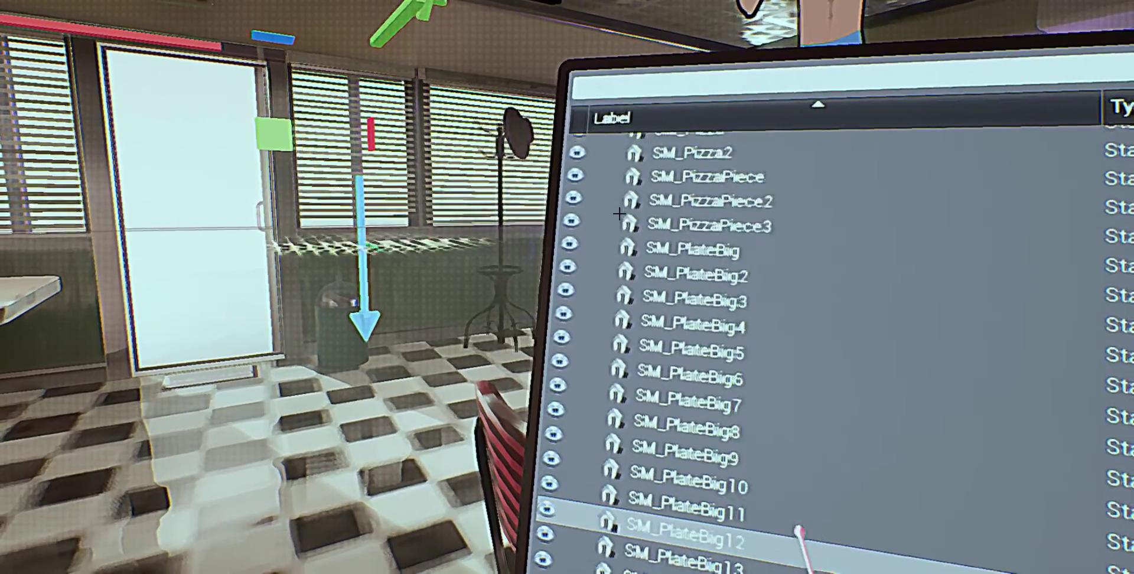
pyautogui.scroll(4, 805, 509)
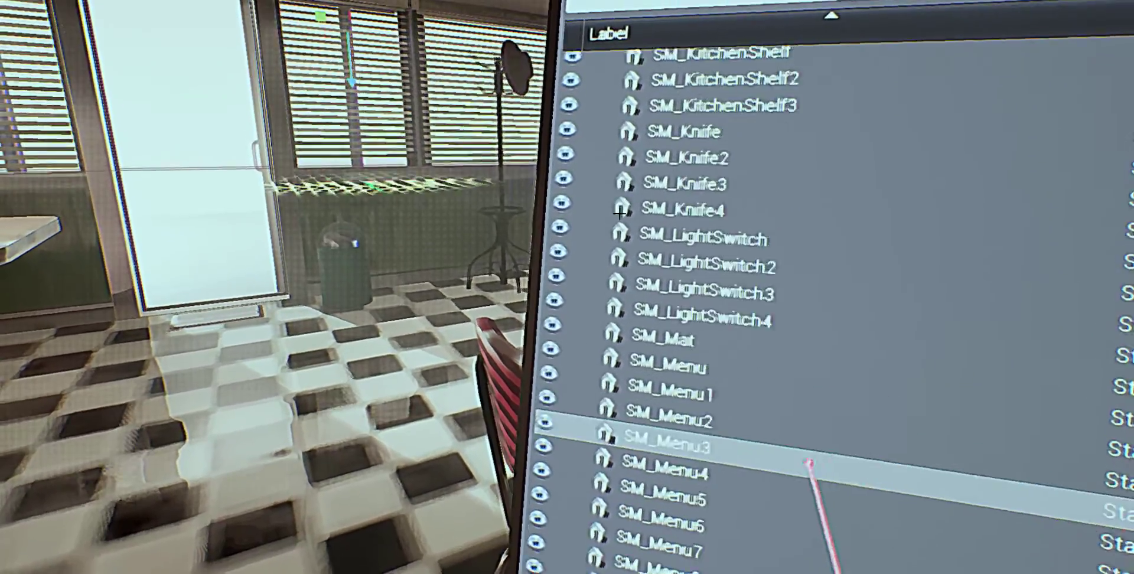
pyautogui.scroll(15, 812, 464)
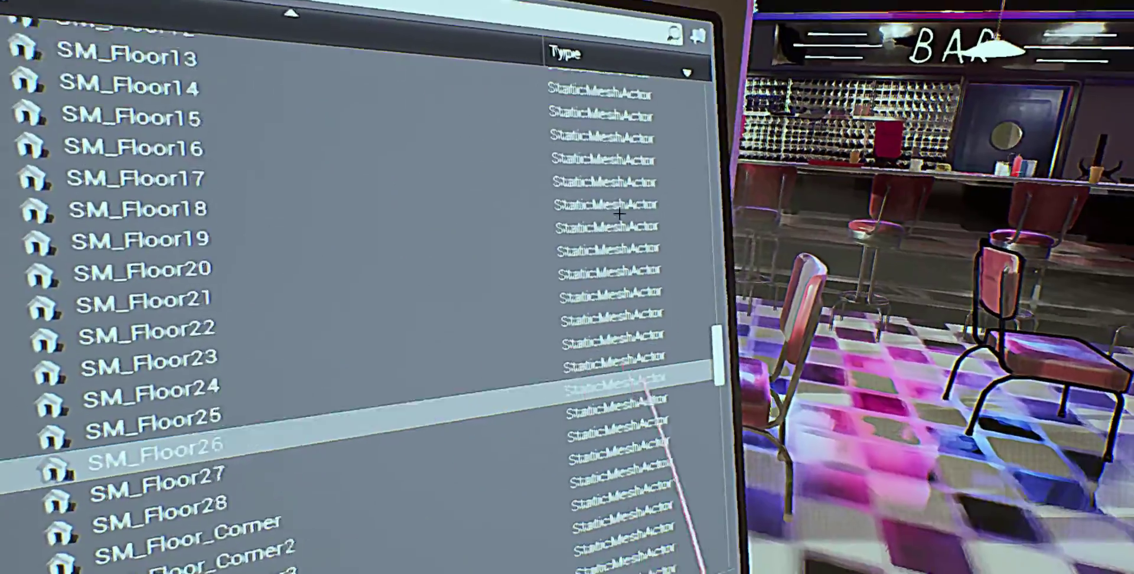
pyautogui.scroll(15, 619, 214)
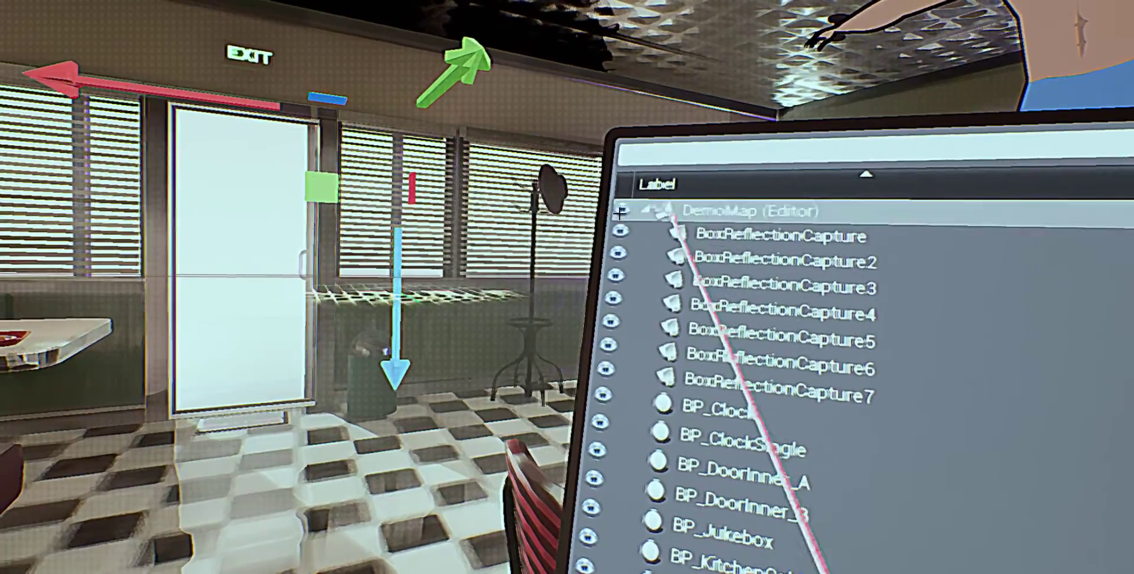
# Step: Find the odieTest actor under DemoMap in the actor list and select it
pyautogui.click(649, 202)
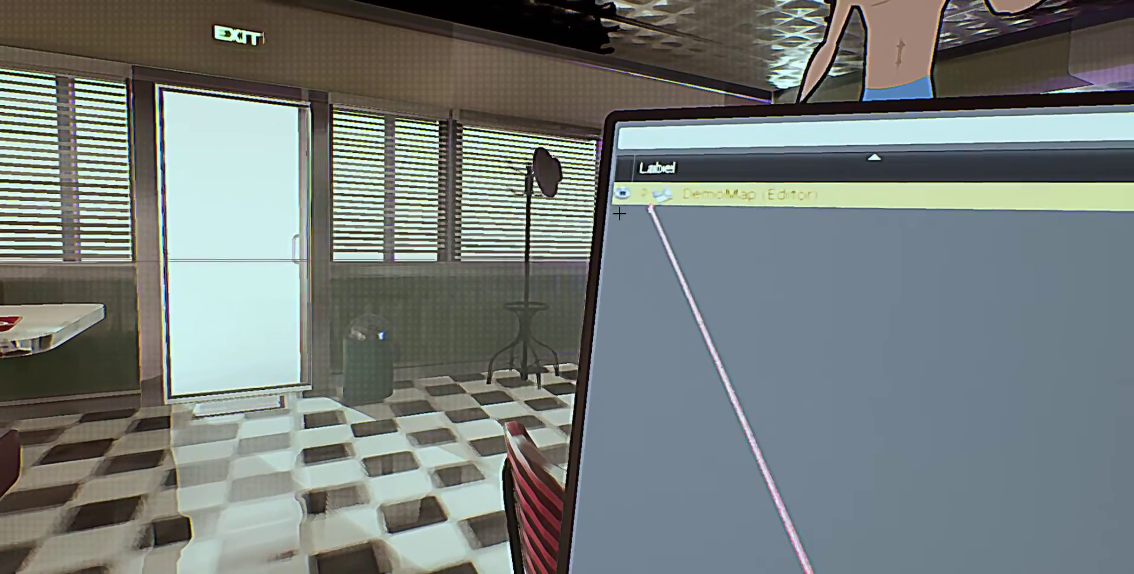
pyautogui.click(649, 198)
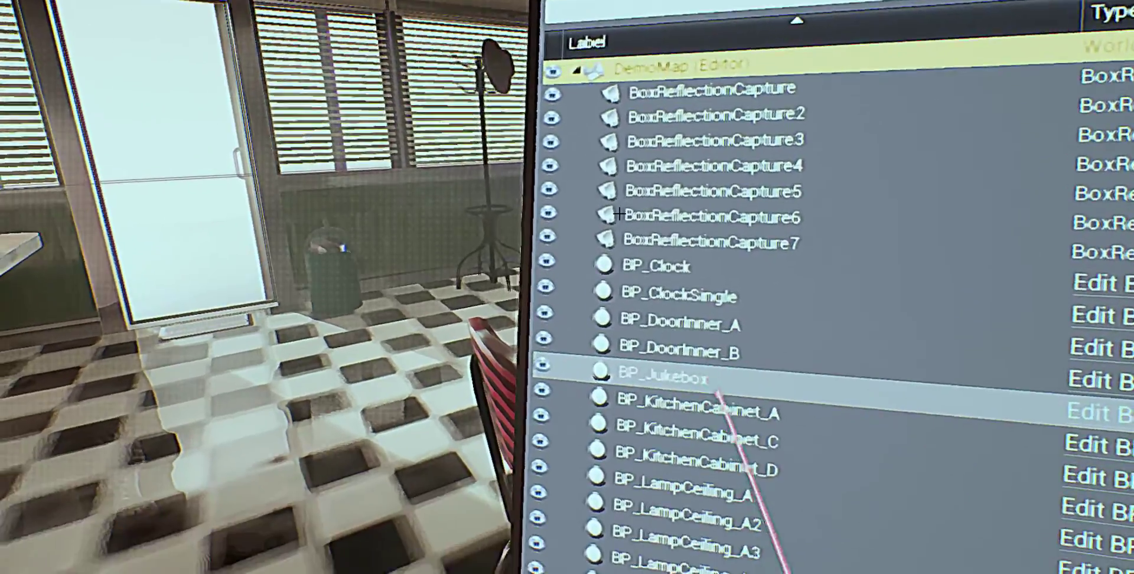
pyautogui.scroll(-3, 679, 355)
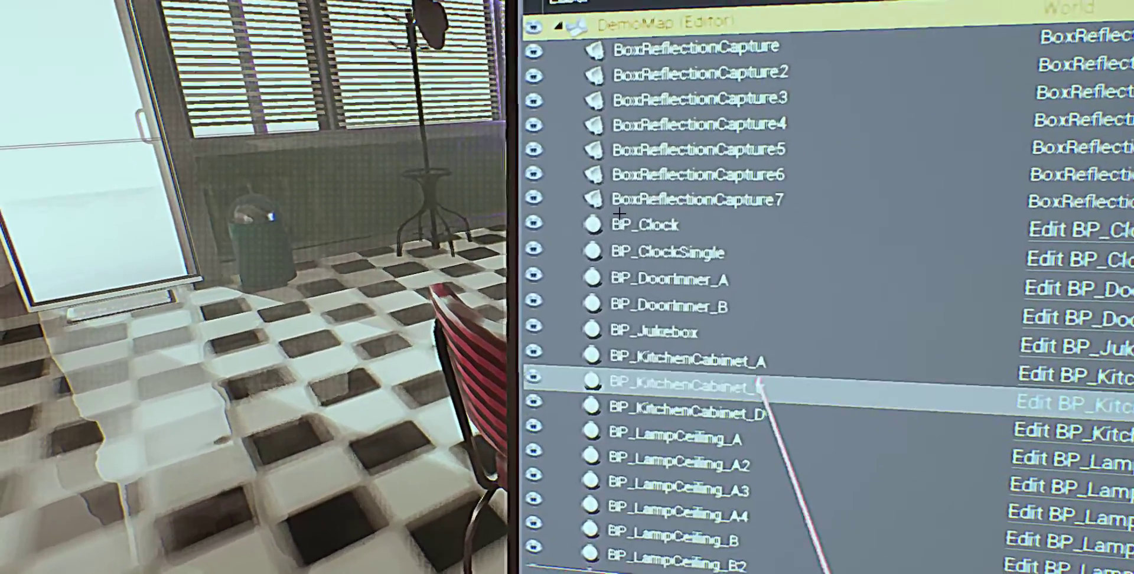
pyautogui.scroll(-7, 745, 455)
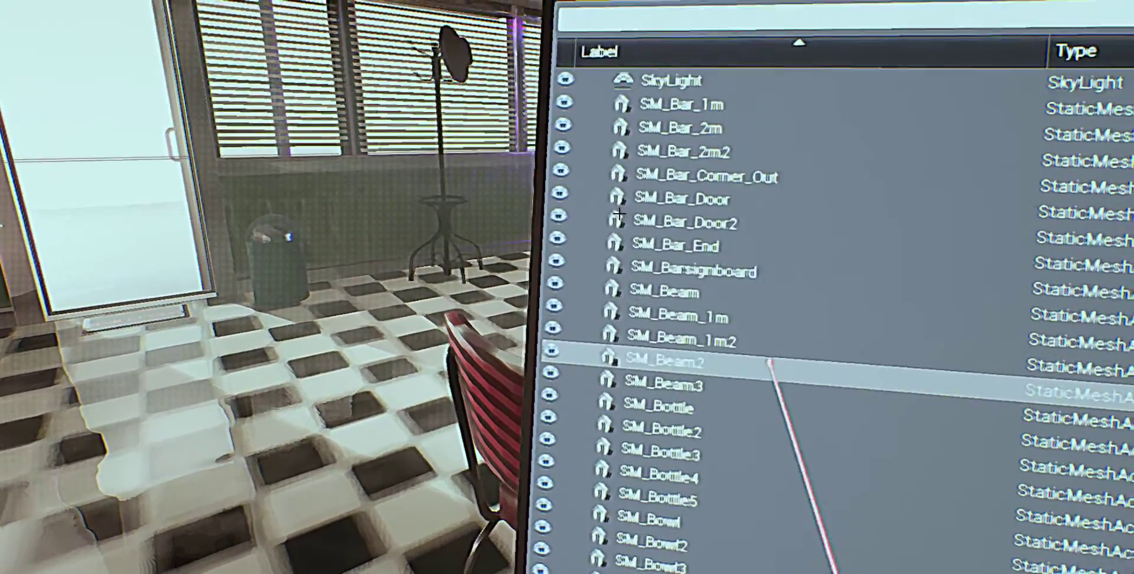
pyautogui.scroll(-12, 767, 298)
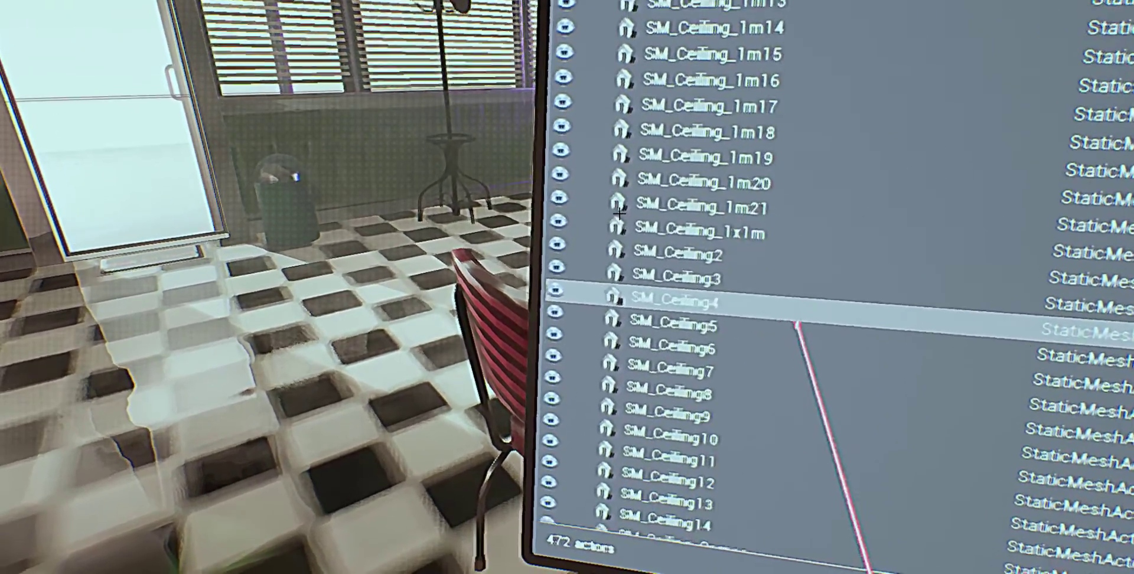
pyautogui.scroll(20, 796, 362)
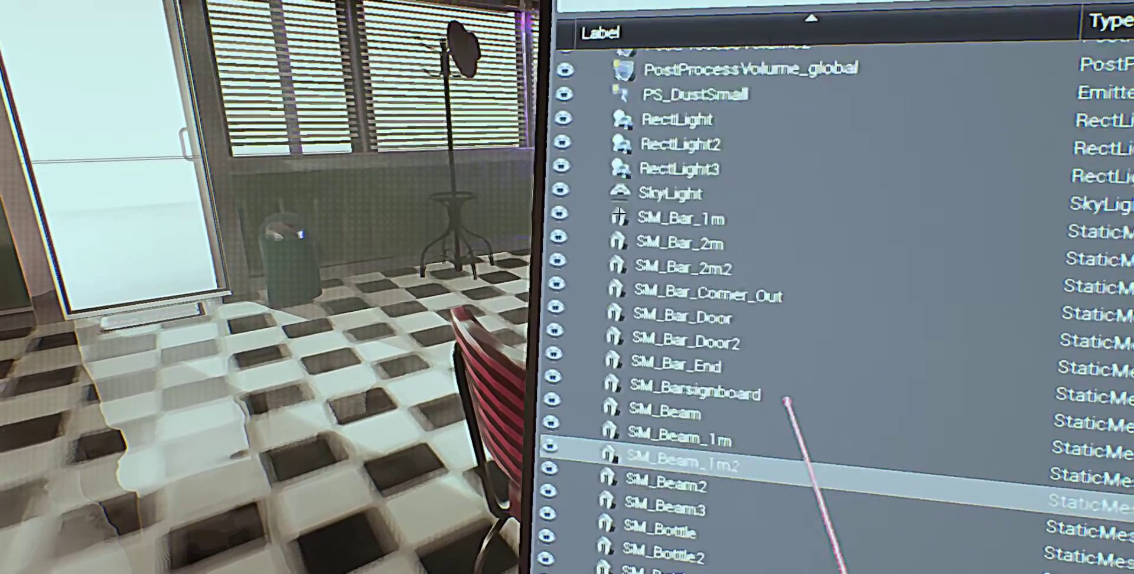
pyautogui.scroll(4, 796, 366)
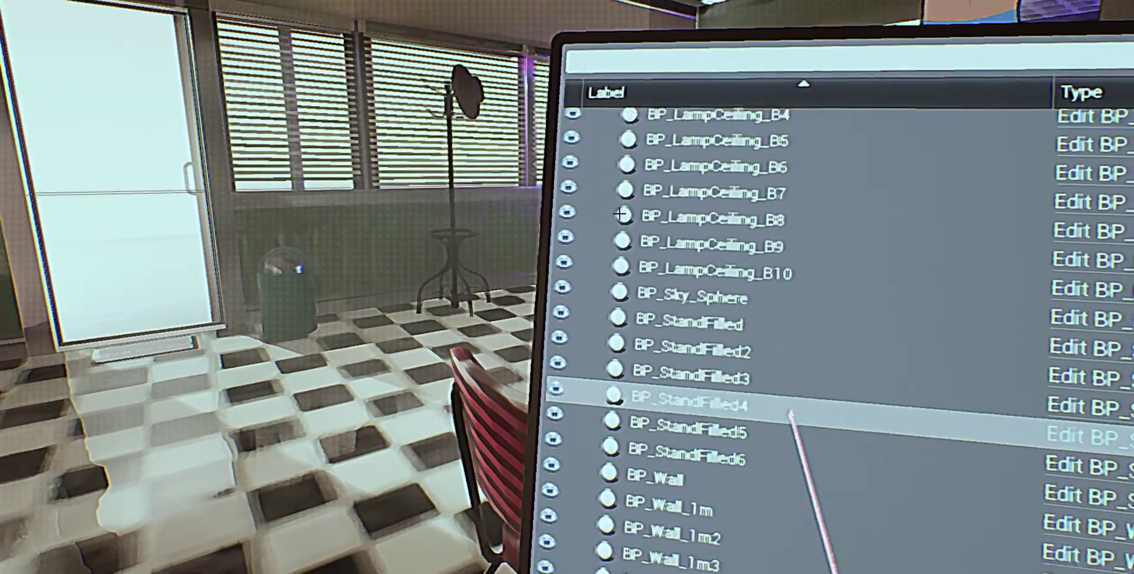
pyautogui.scroll(-5, 795, 366)
pyautogui.scroll(-5, 762, 291)
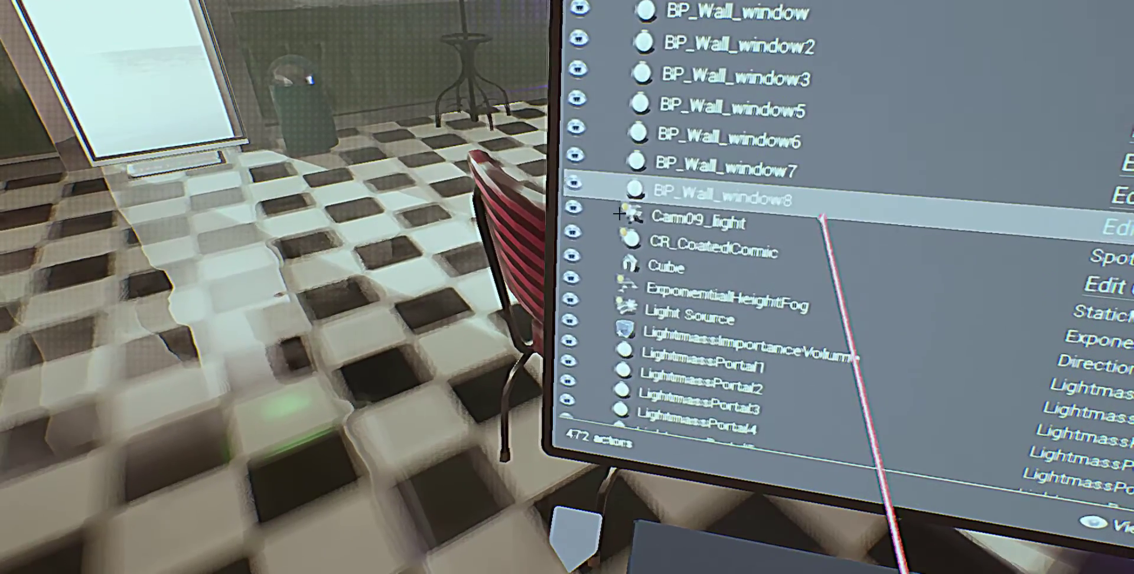
pyautogui.scroll(-4, 770, 309)
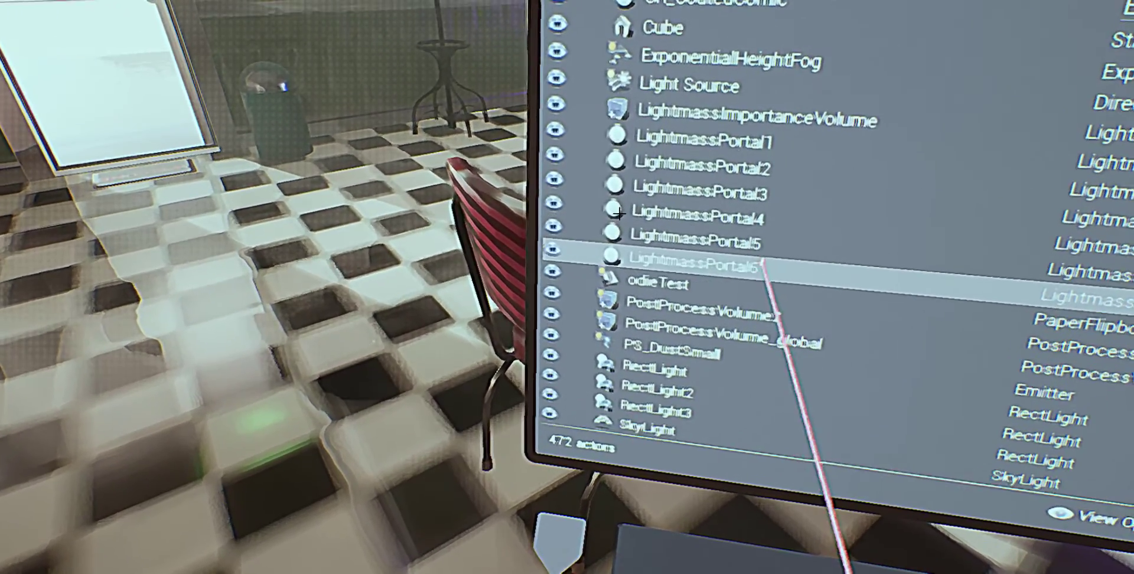
pyautogui.scroll(1, 726, 291)
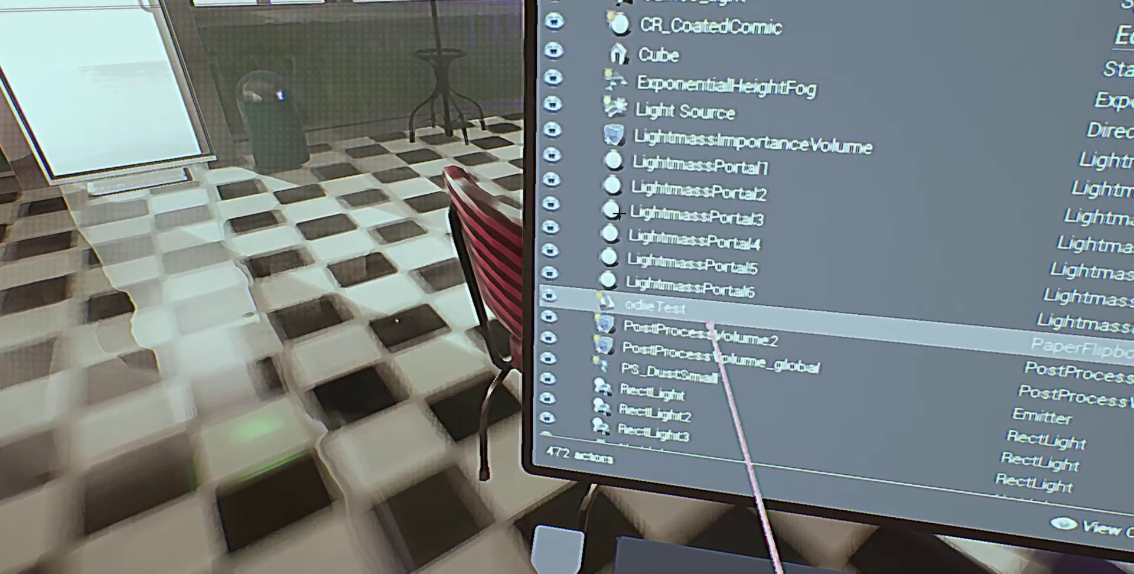
pyautogui.click(729, 310)
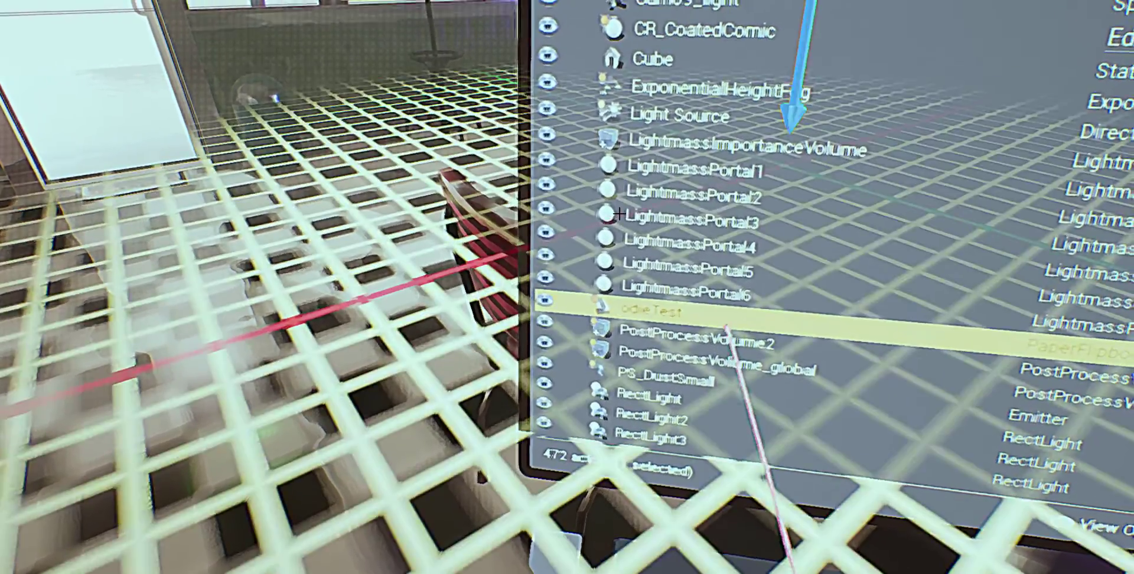
# Step: Move the odieTest character with the transform gizmo's plane handles, placing it at the diner table beside the condiments
pyautogui.scroll(3, 732, 330)
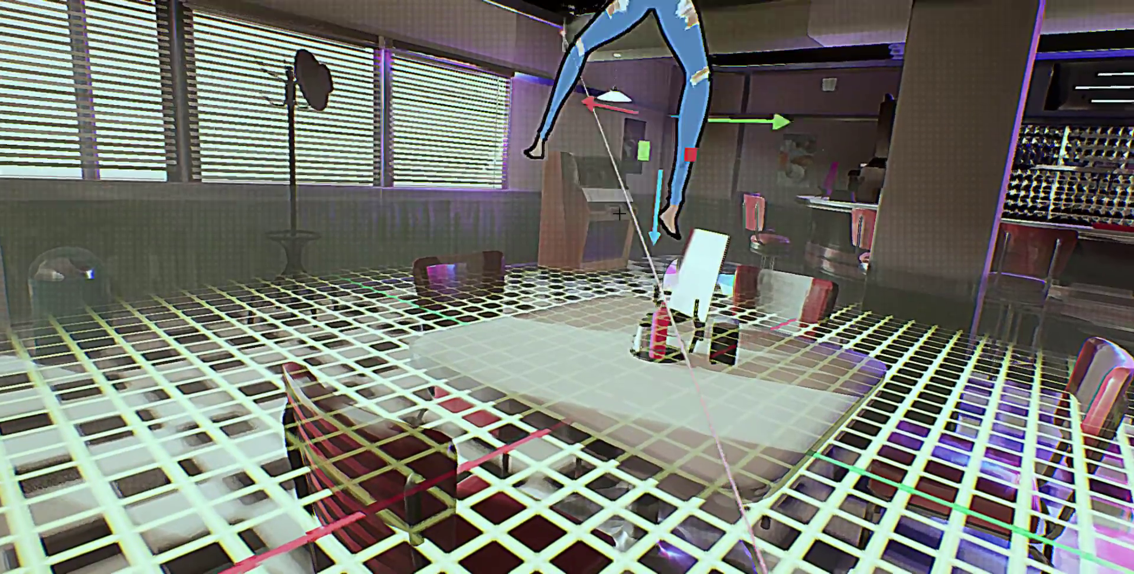
pyautogui.moveTo(629, 207); pyautogui.dragTo(620, 174)
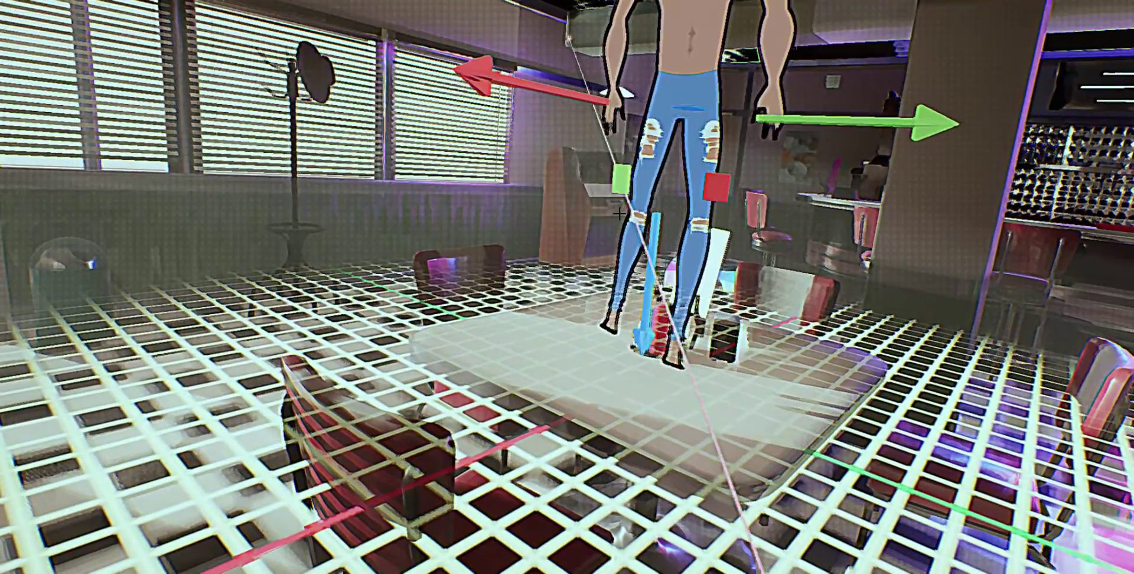
pyautogui.click(626, 207)
pyautogui.click(623, 208)
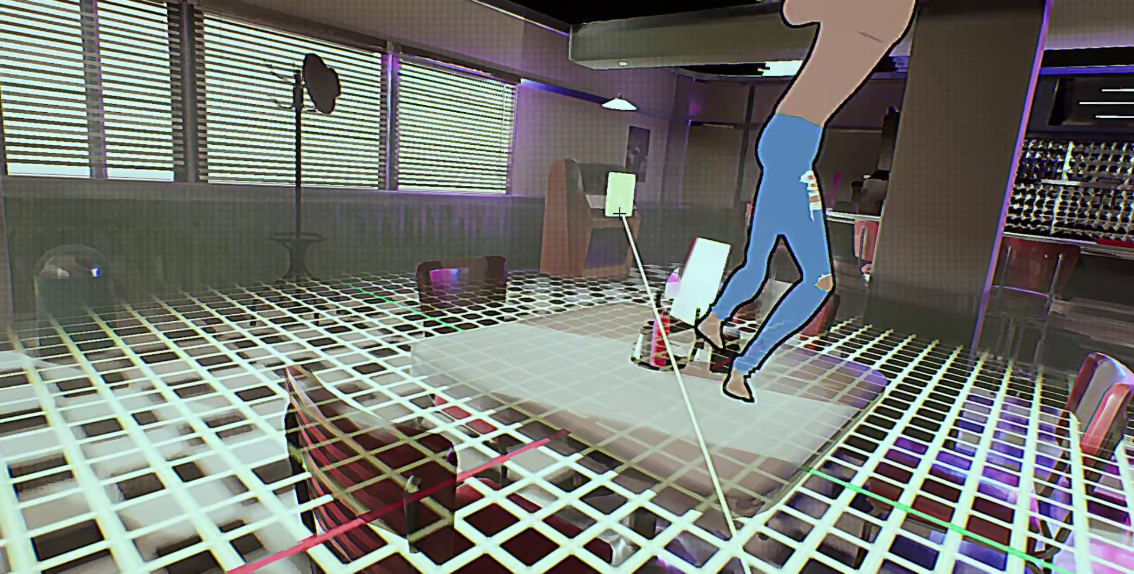
pyautogui.click(615, 201)
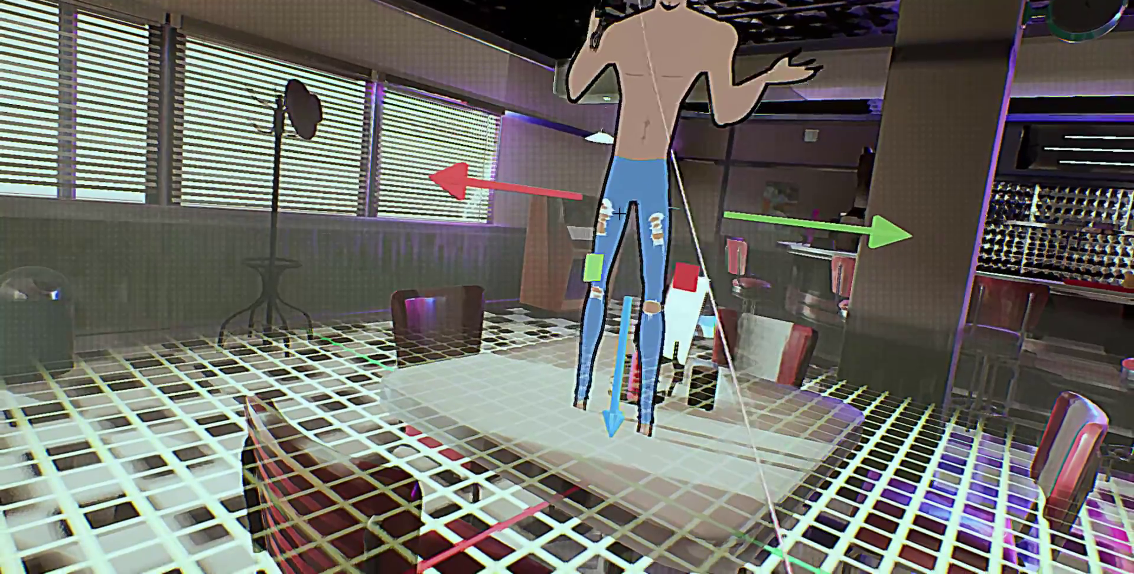
pyautogui.click(602, 288)
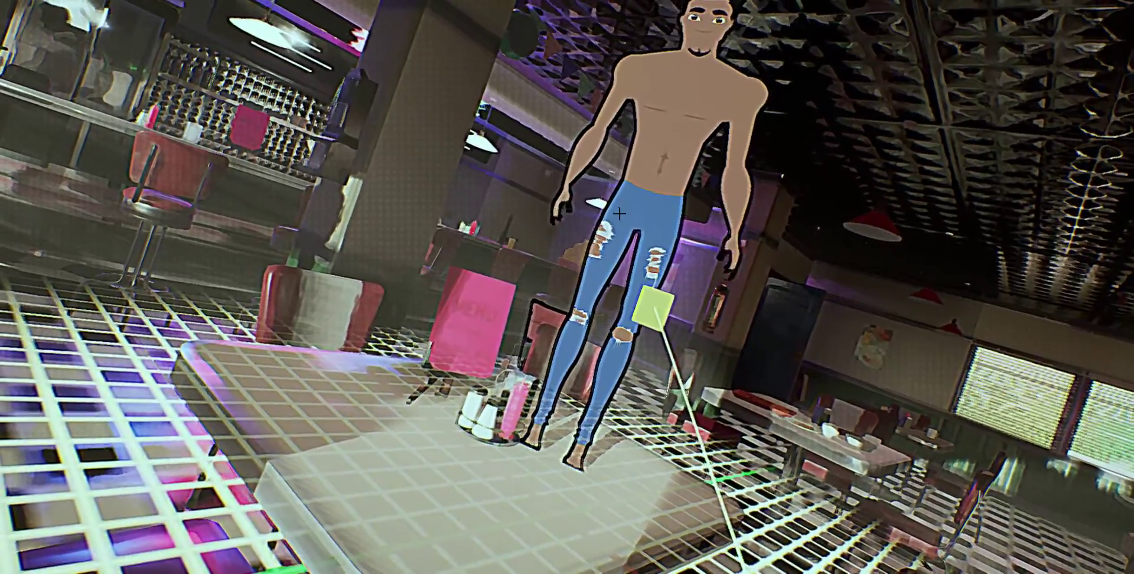
pyautogui.moveTo(684, 307); pyautogui.dragTo(652, 424)
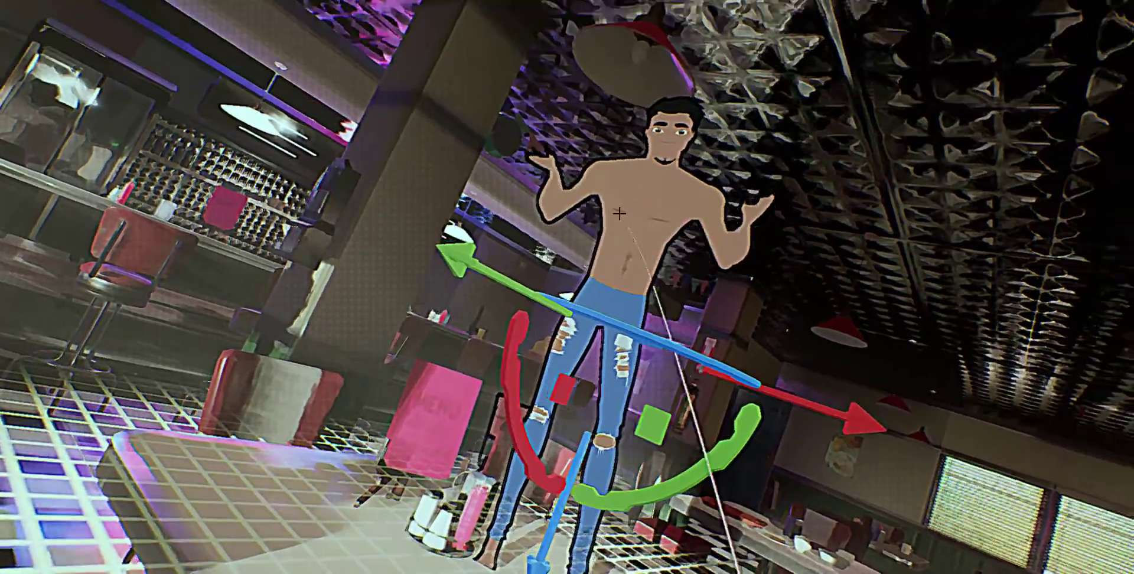